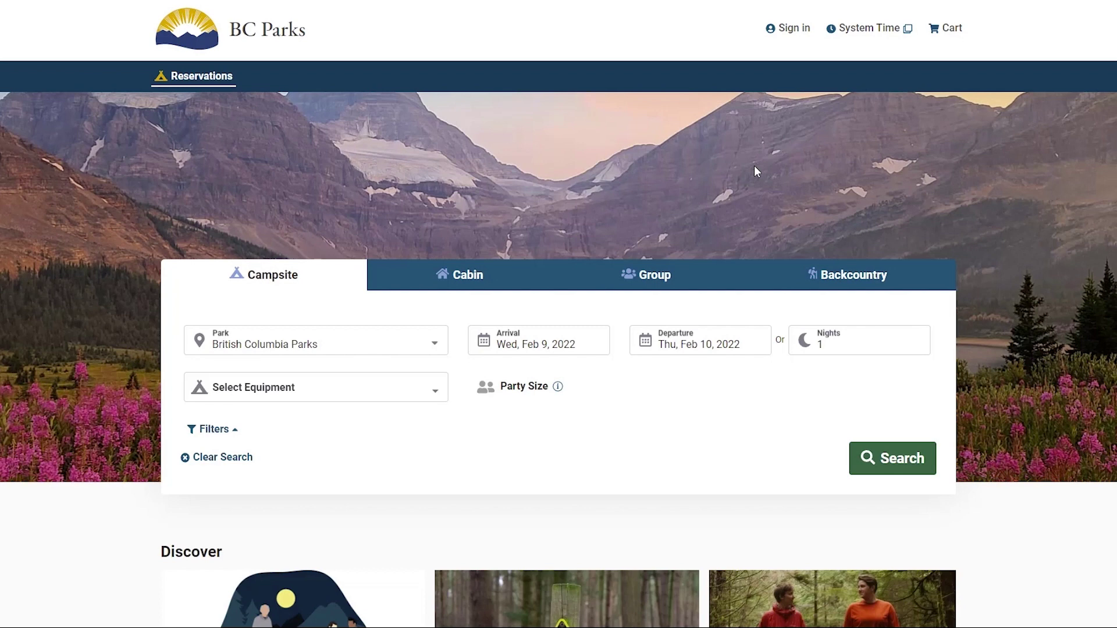
Start a new account from Sign in and begin entering its email address
left_click(789, 36)
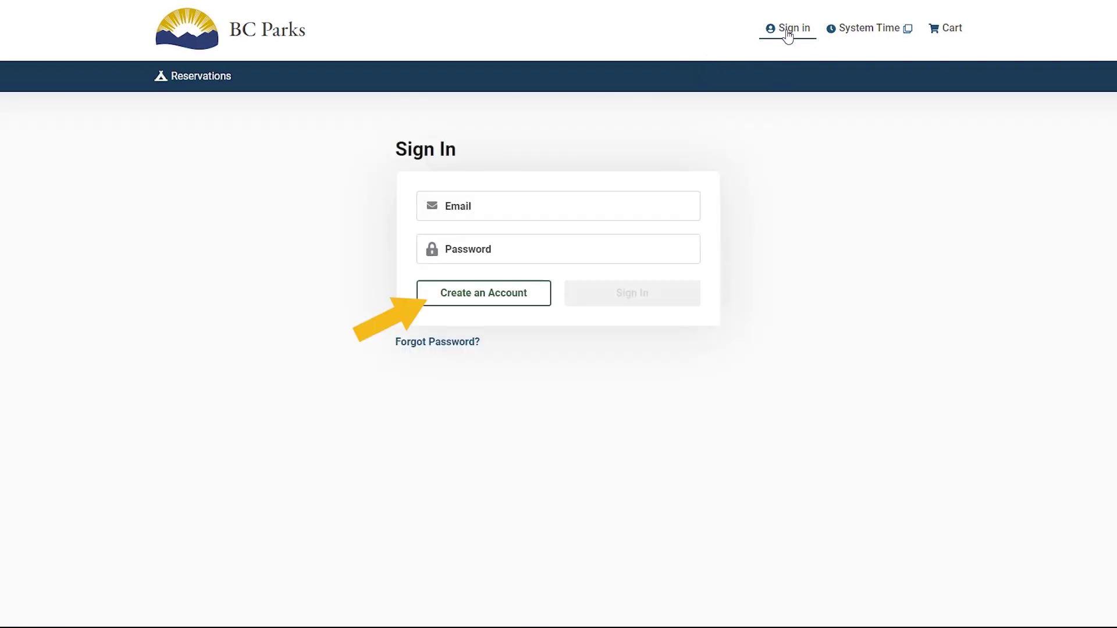
left_click(544, 299)
left_click(666, 230)
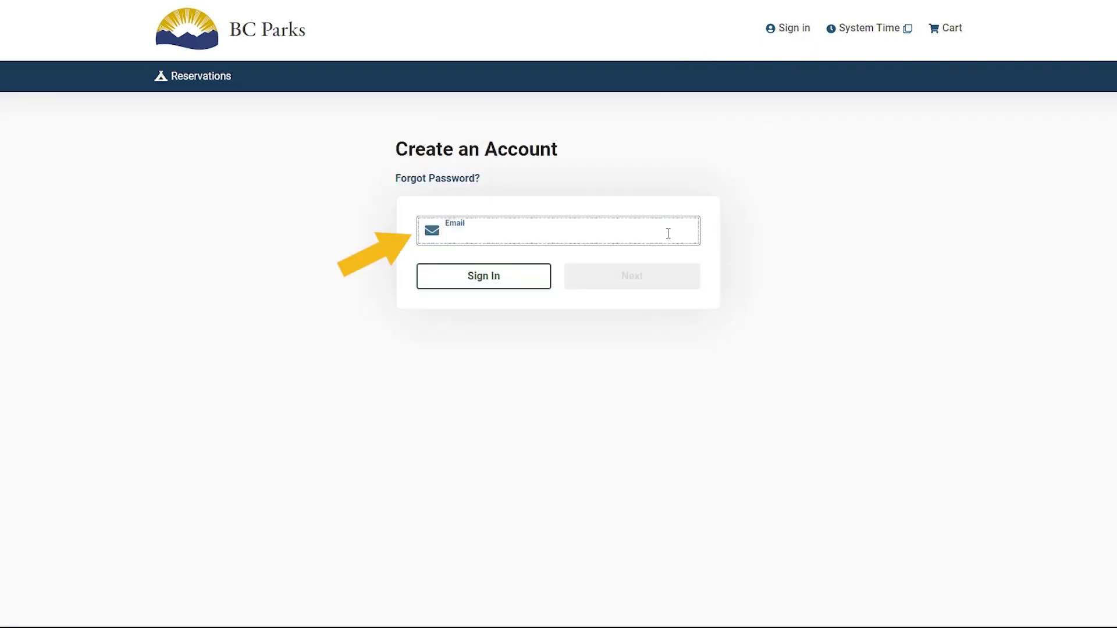
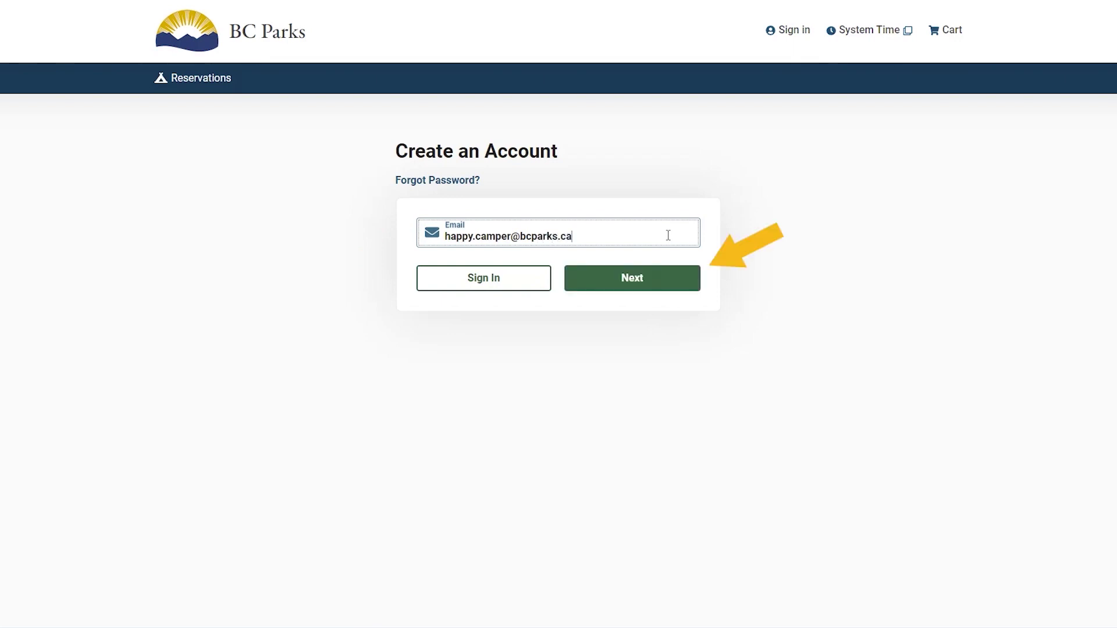
Enter the first and last name, confirmation email and password on the account details form
left_click(677, 283)
type("Happy")
key("Tab")
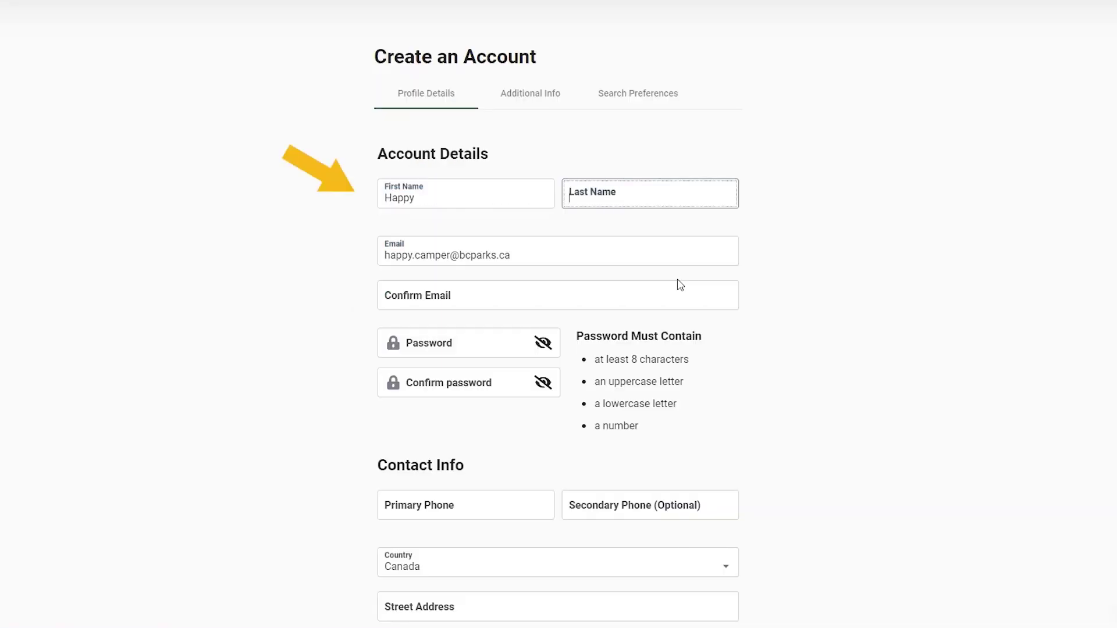
type("Camper")
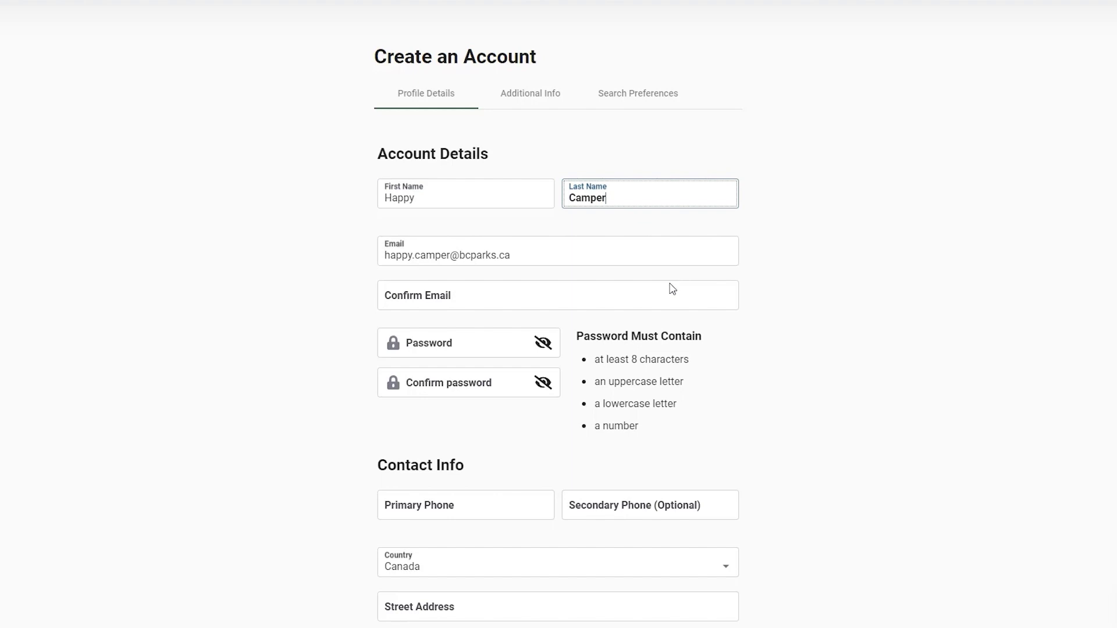
left_click(665, 302)
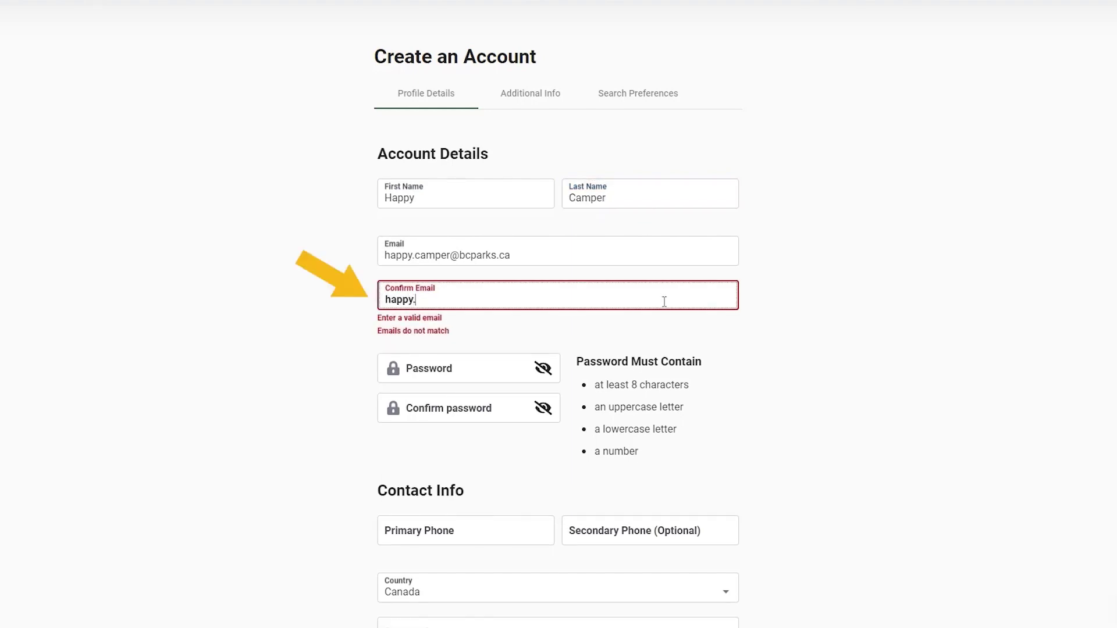
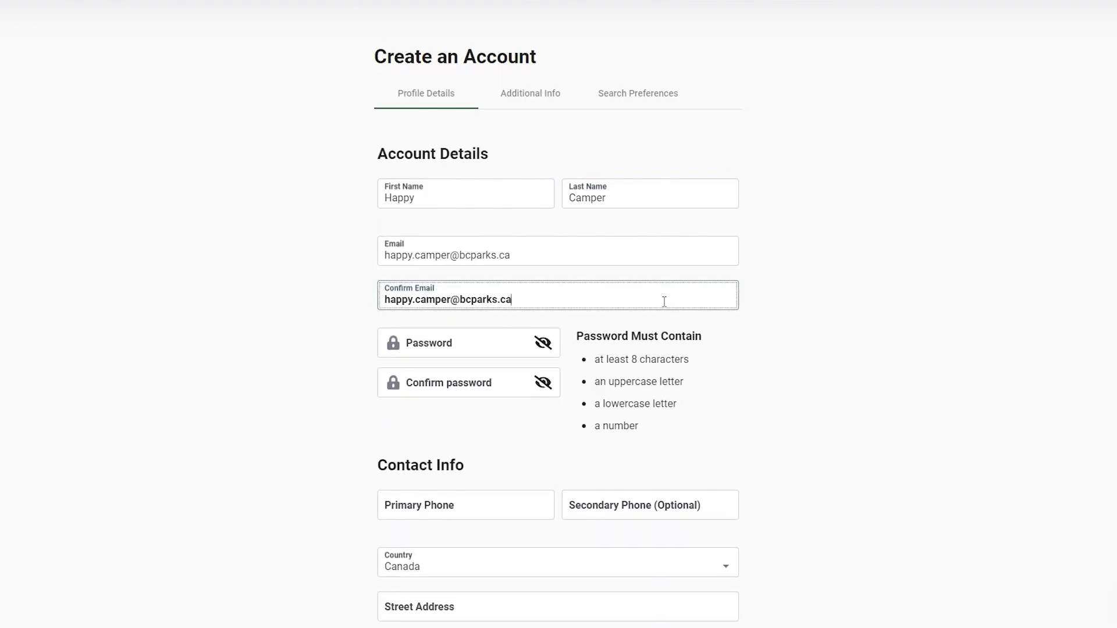
scroll(665, 302, "down", 1)
left_click(506, 254)
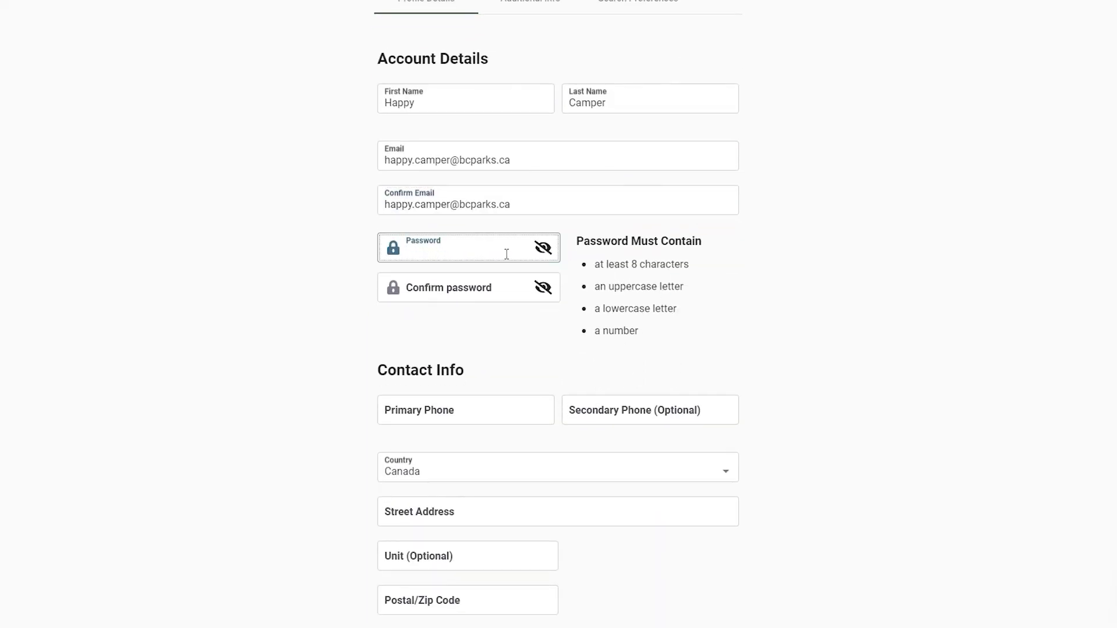
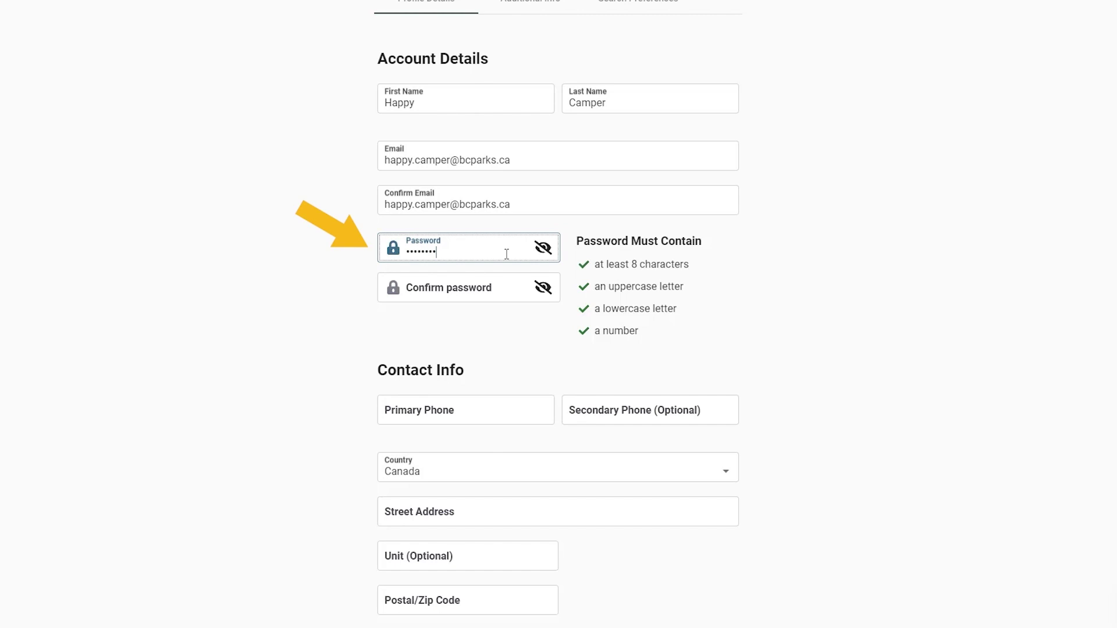
type("555")
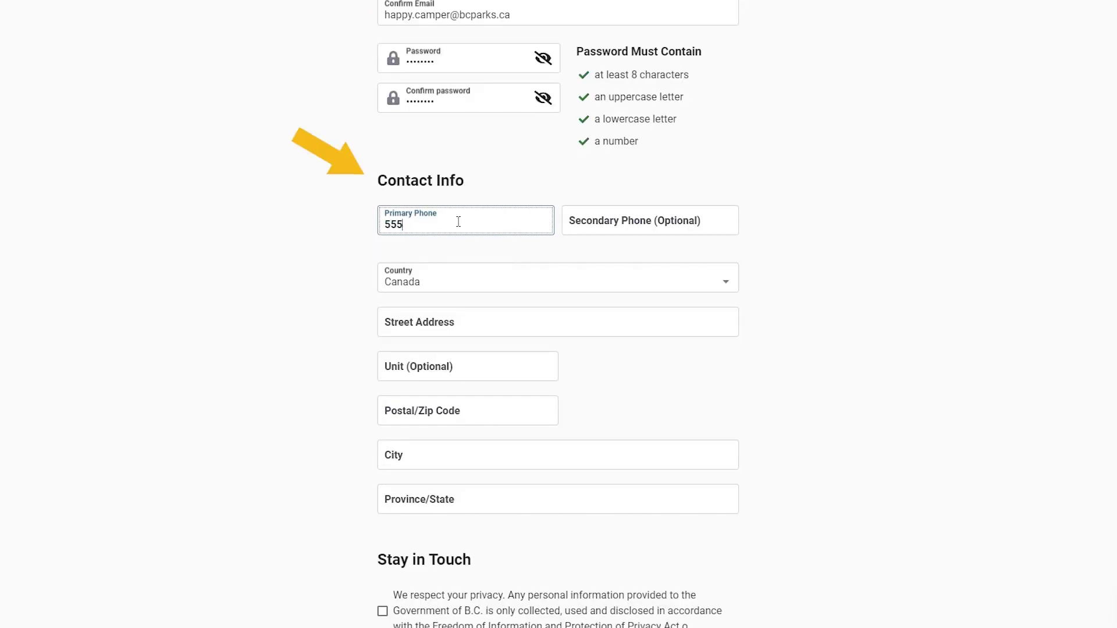
type("551234")
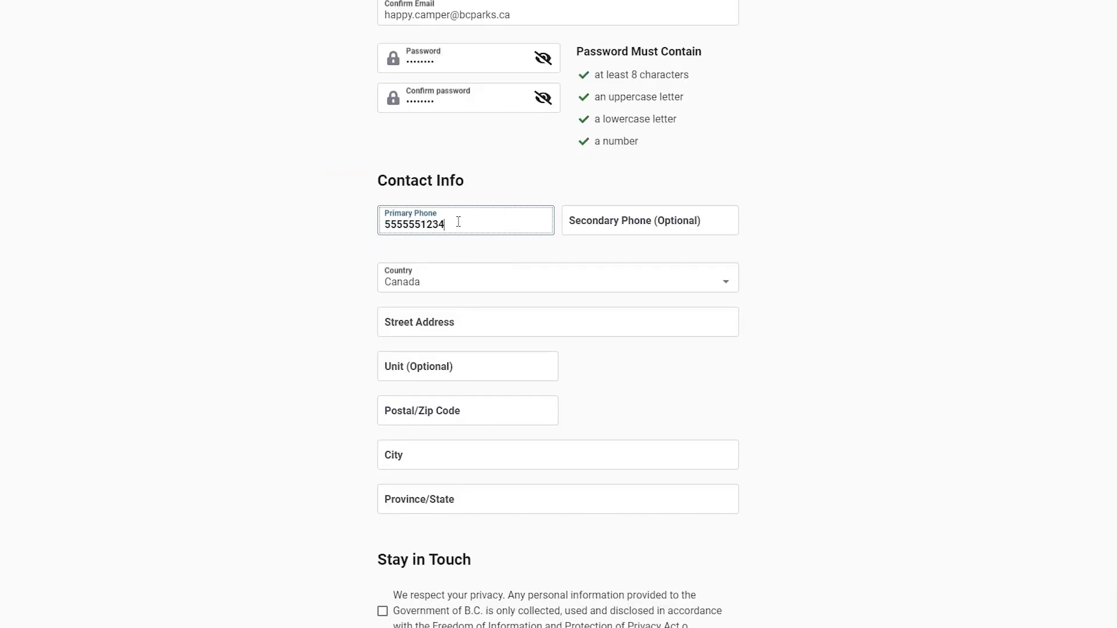
scroll(459, 222, "down", 1)
Enter the Victoria street address and postal code, and accept the privacy statement
left_click(446, 234)
type("123 ")
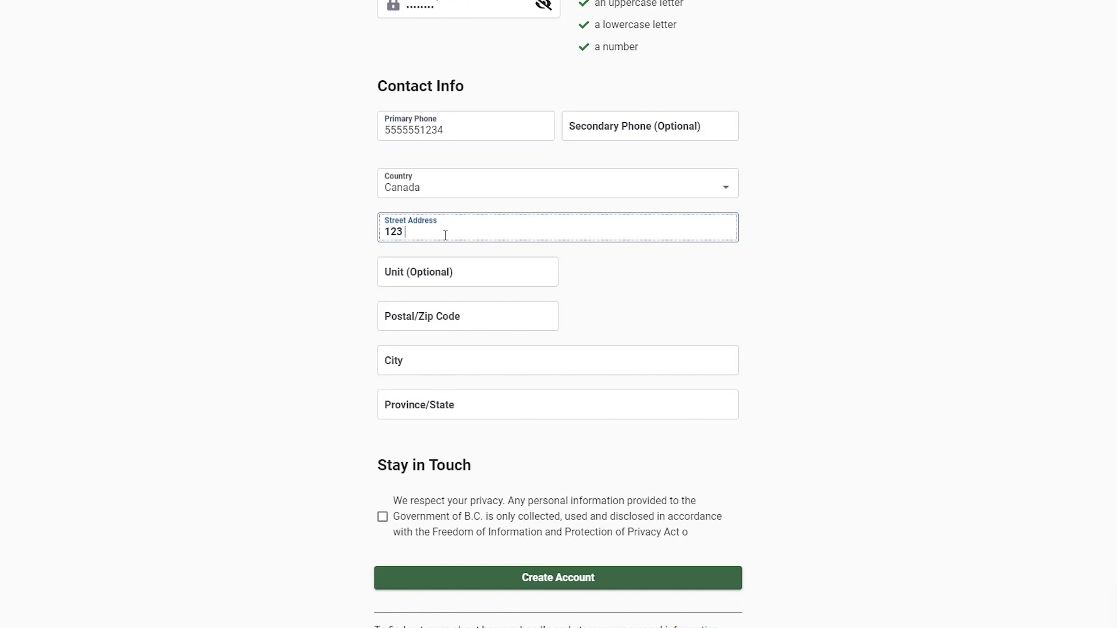
type("Park St")
left_click(492, 320)
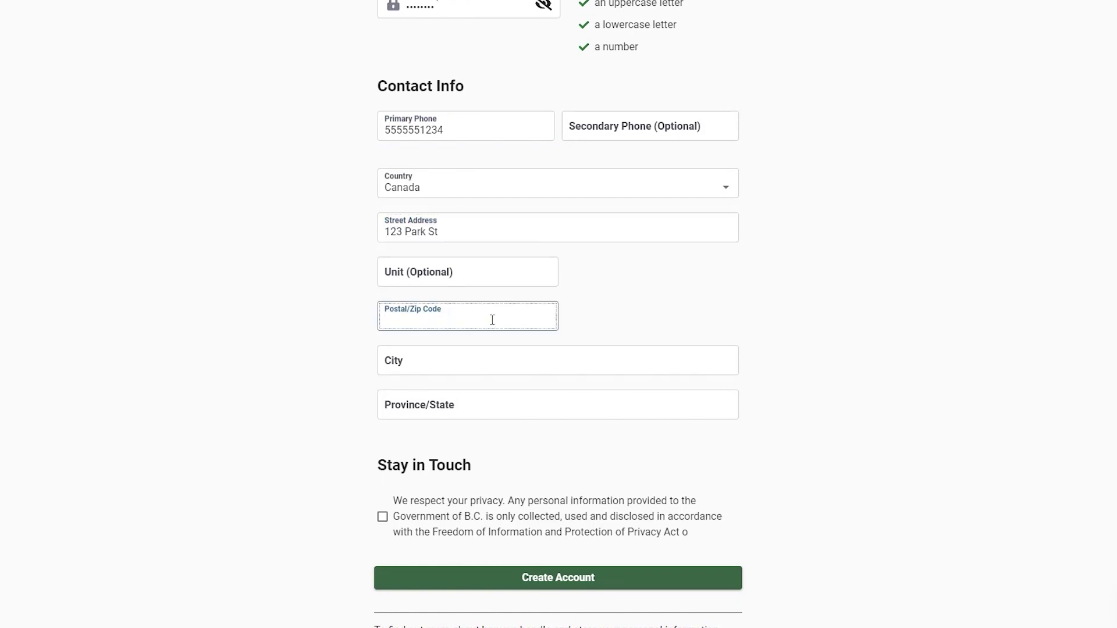
type("8V 1T7")
left_click(618, 325)
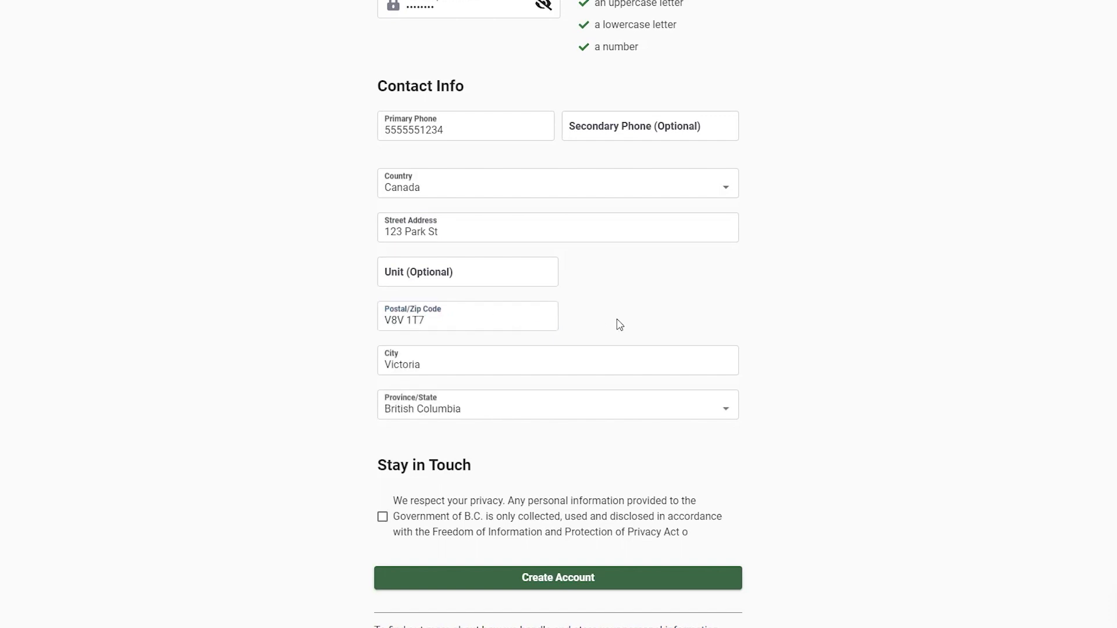
scroll(618, 323, "down", 2)
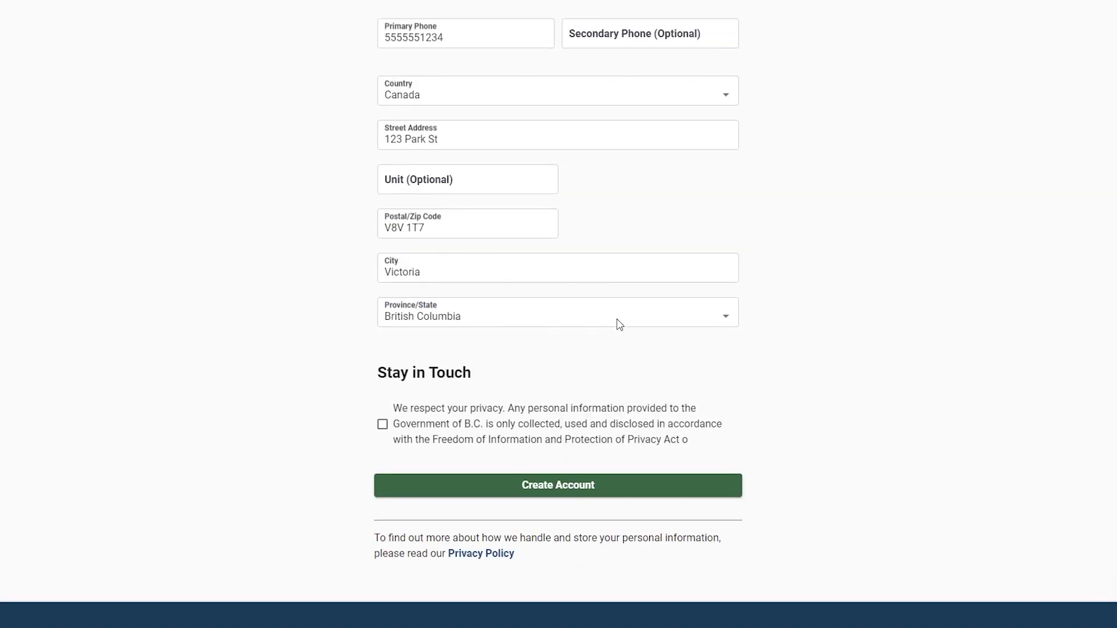
left_click(383, 424)
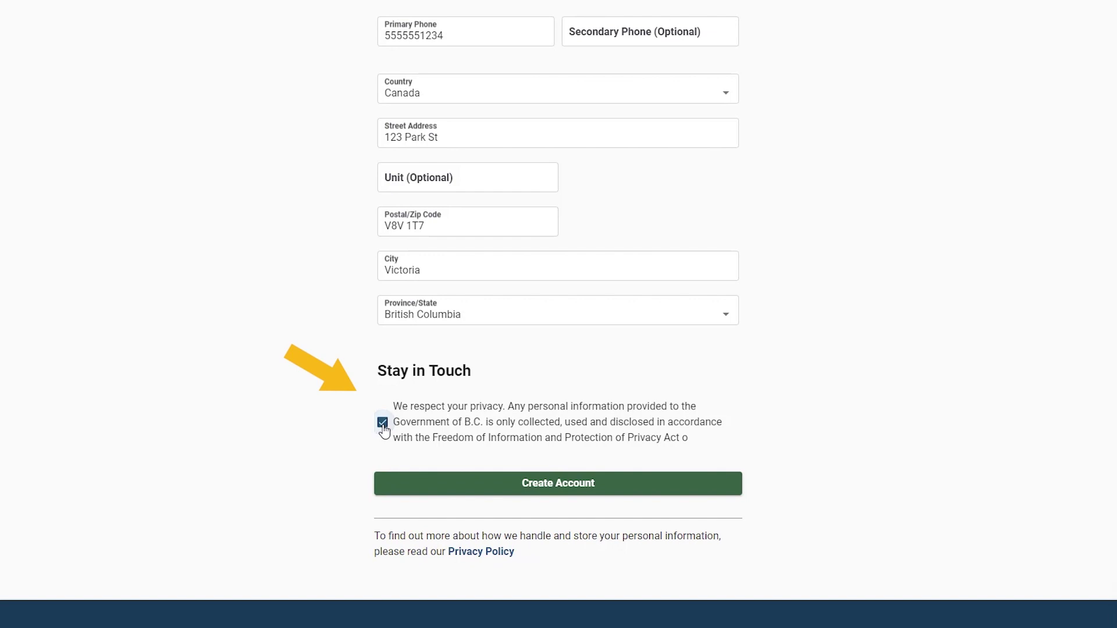
Submit the new account, then open My Profile from the My Account page
left_click(428, 485)
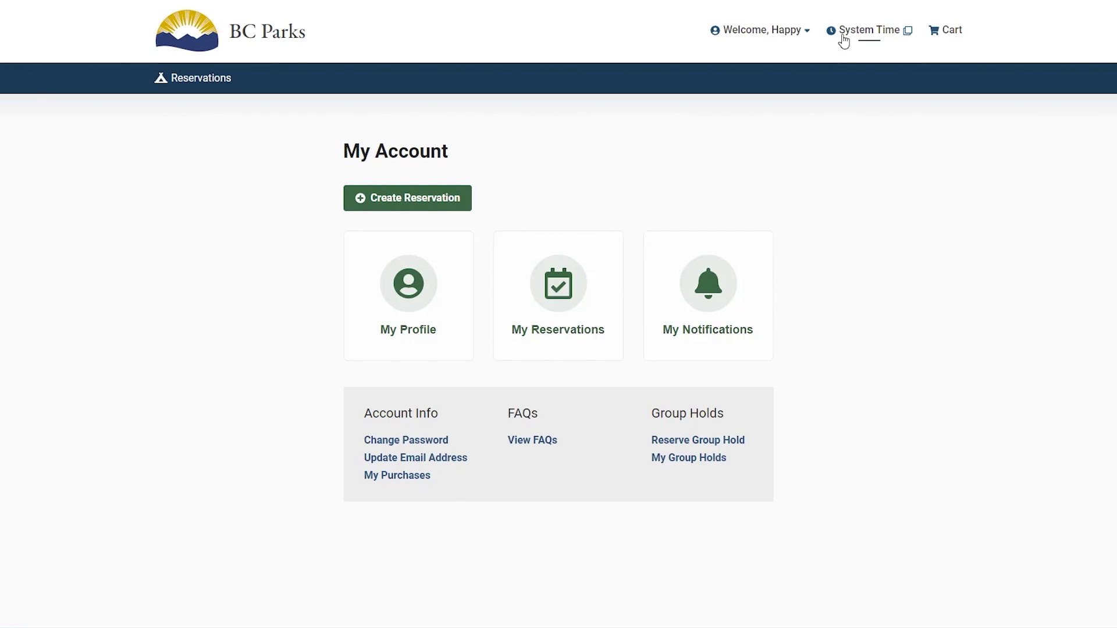
left_click(800, 32)
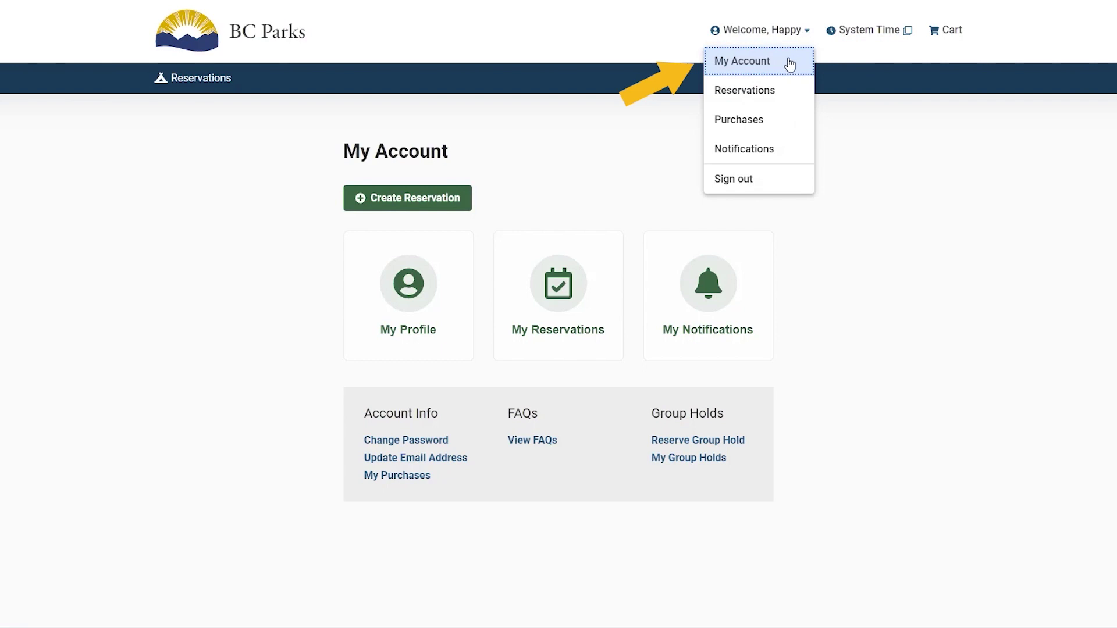
left_click(790, 62)
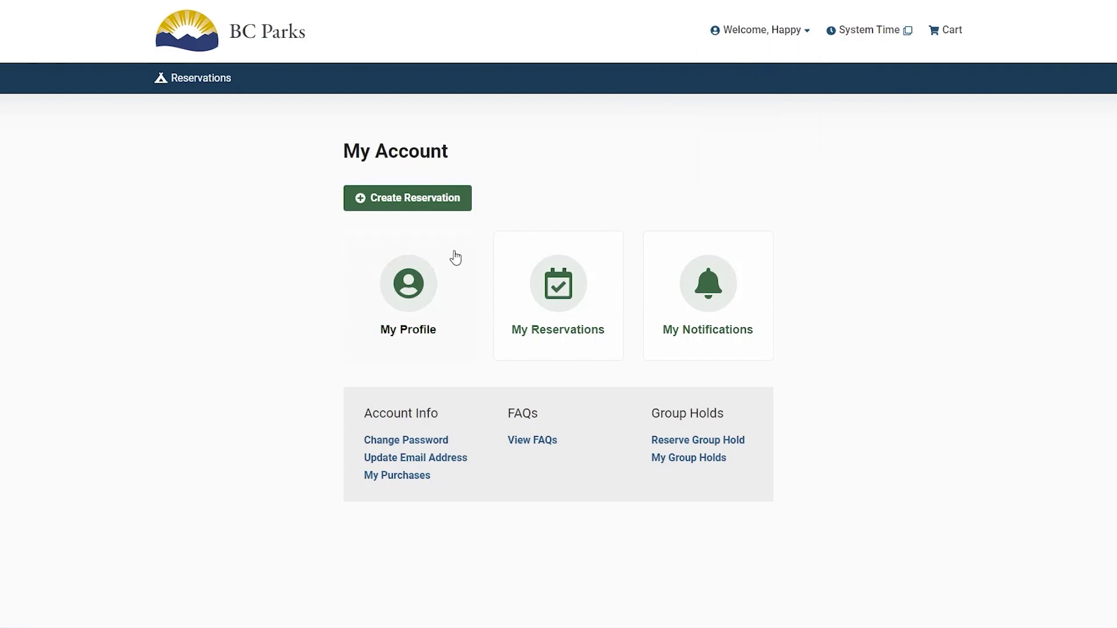
left_click(451, 264)
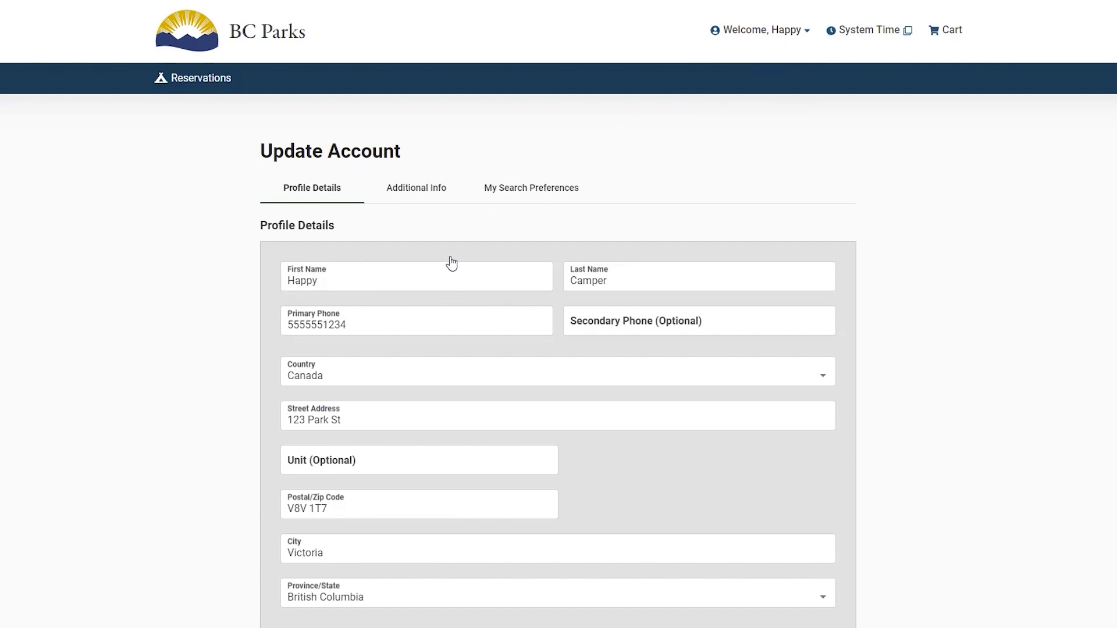
scroll(452, 263, "down", 1)
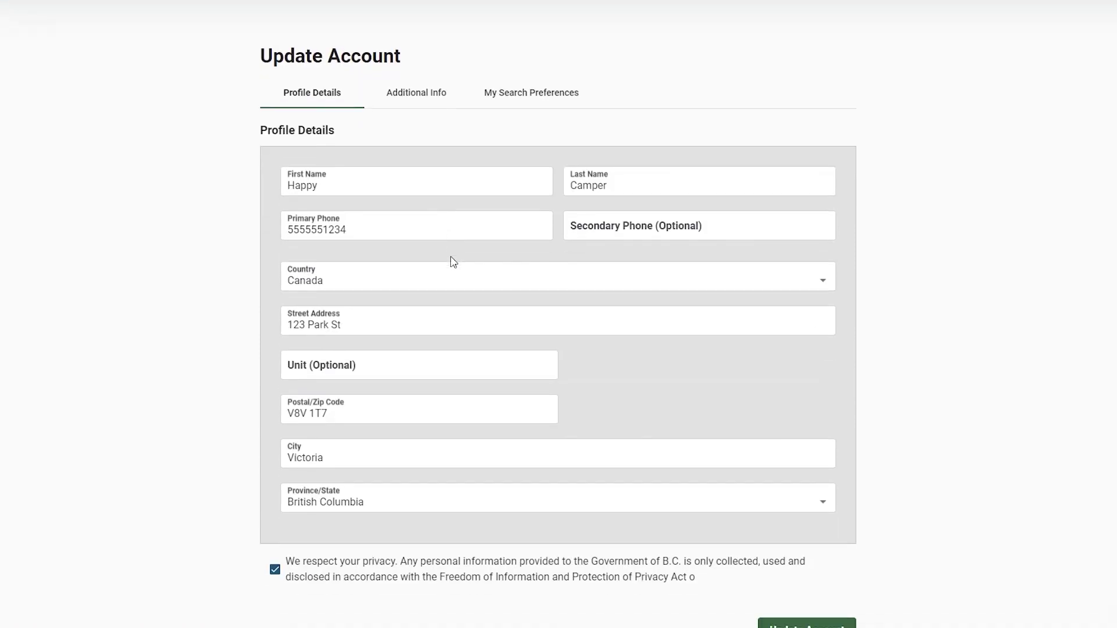
scroll(452, 262, "down", 1)
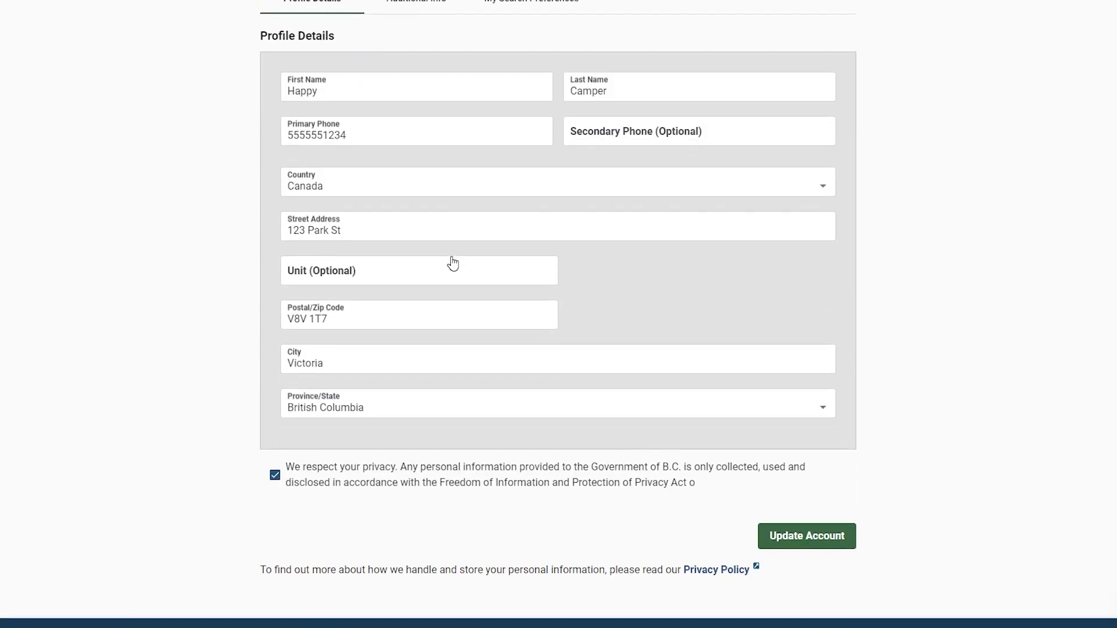
scroll(452, 262, "up", 1)
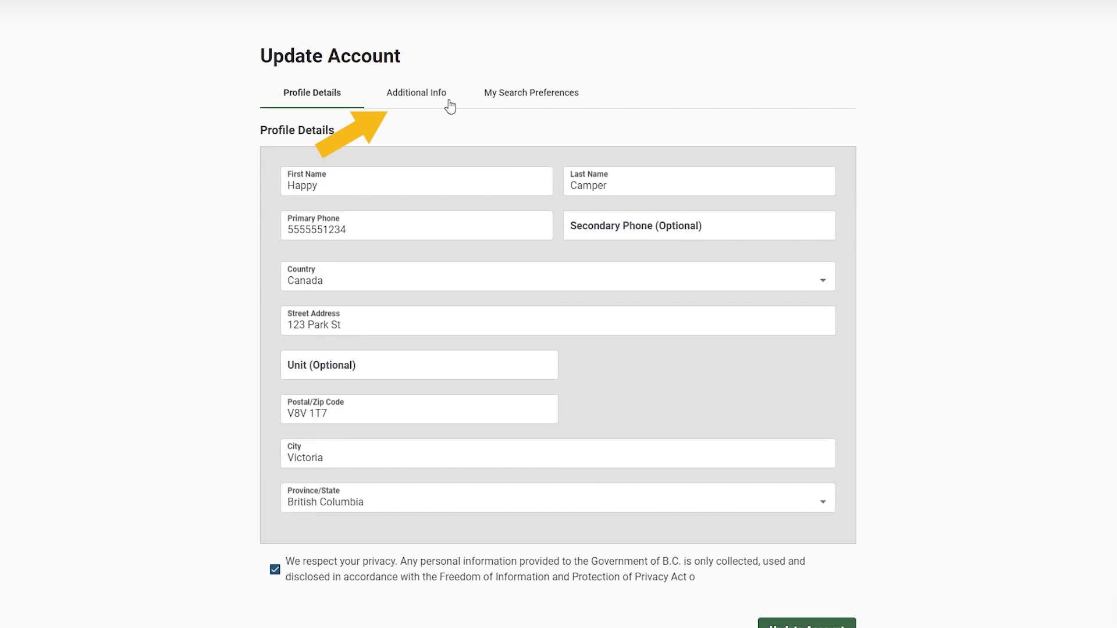
Set the search preferences to 1 Tent equipment and Senior rate, and save them
left_click(508, 106)
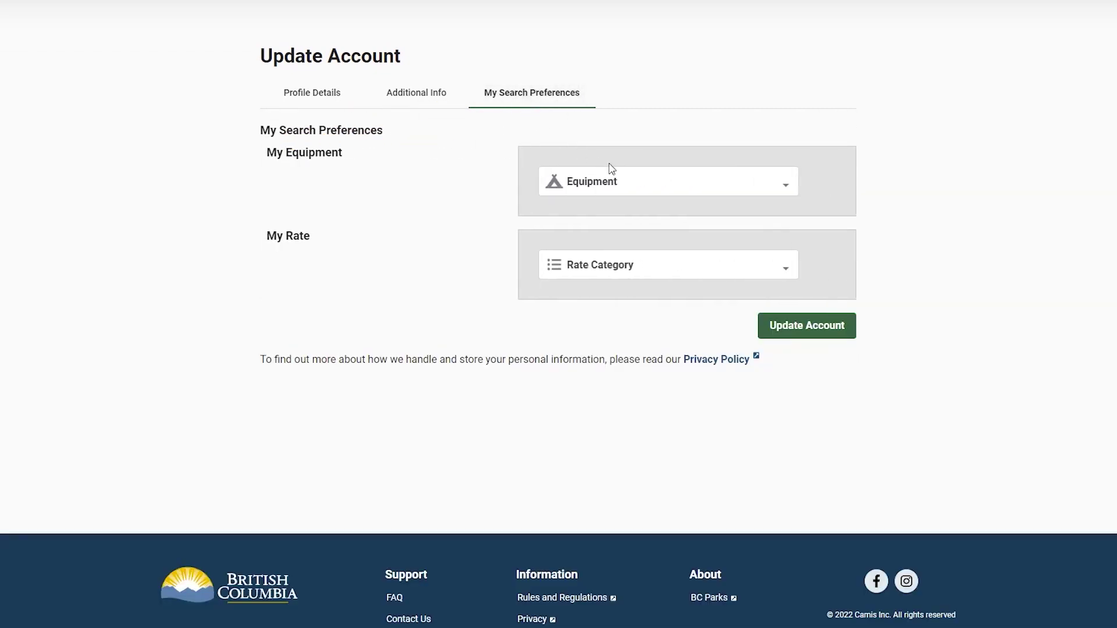
left_click(648, 189)
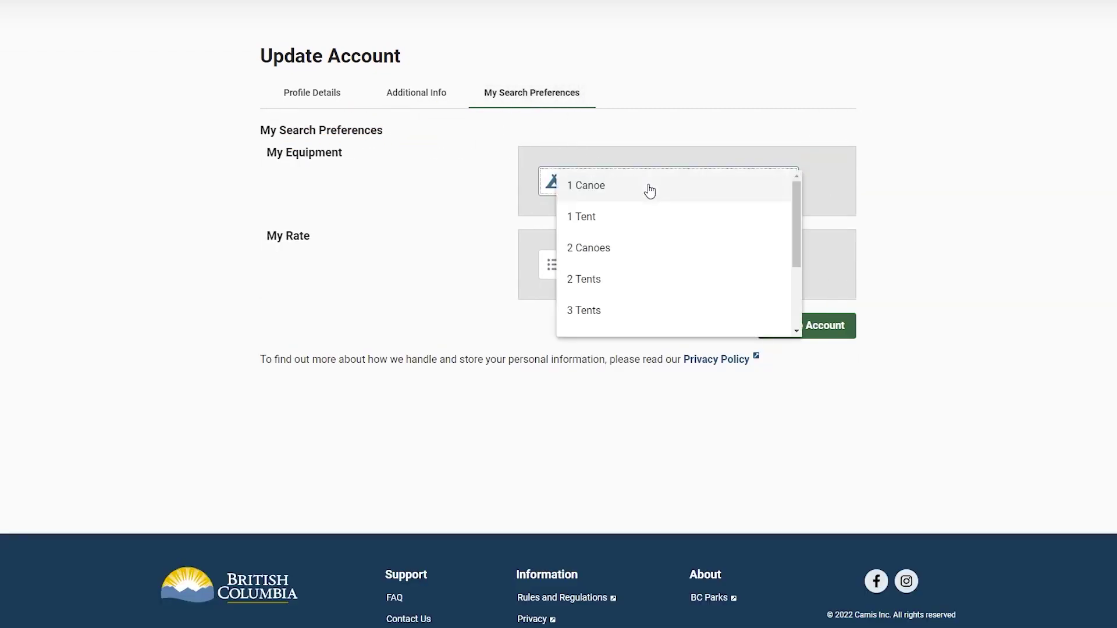
left_click(638, 226)
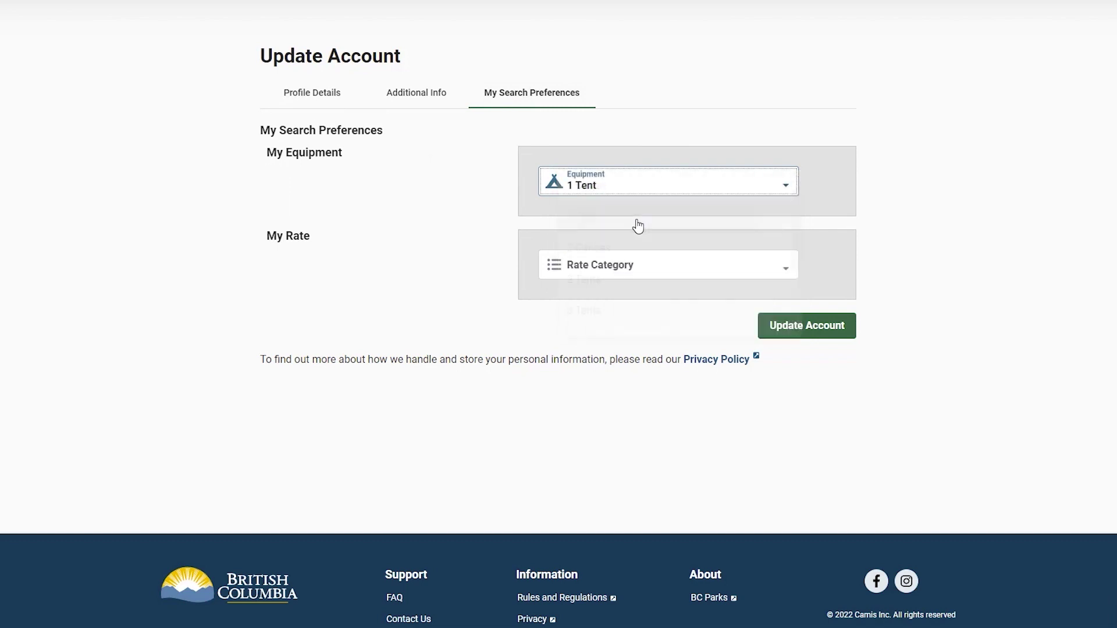
left_click(687, 272)
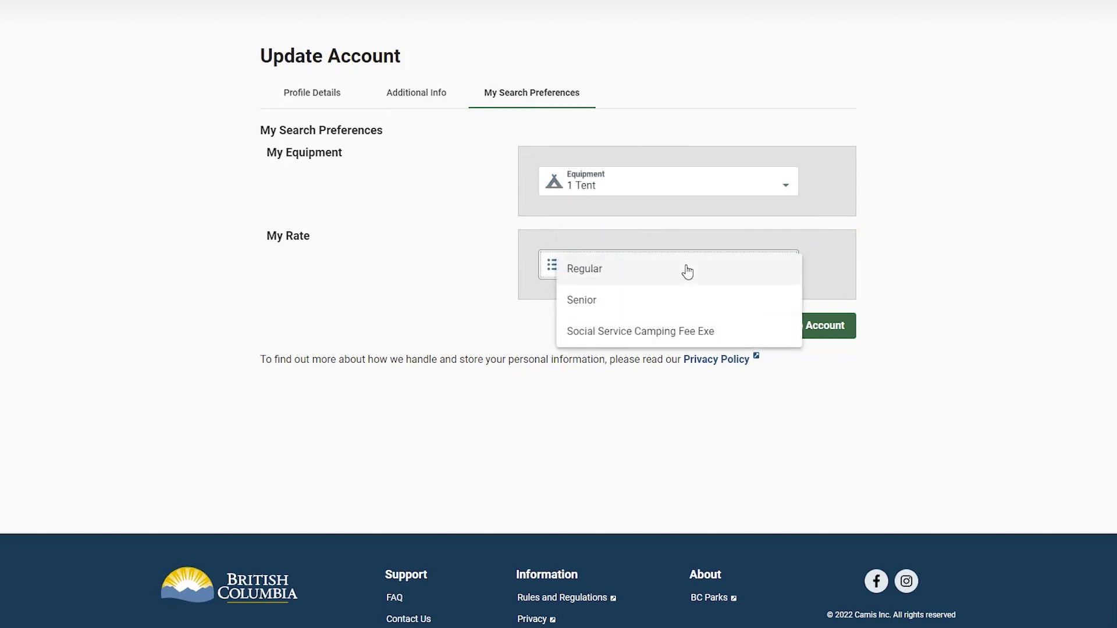
left_click(661, 307)
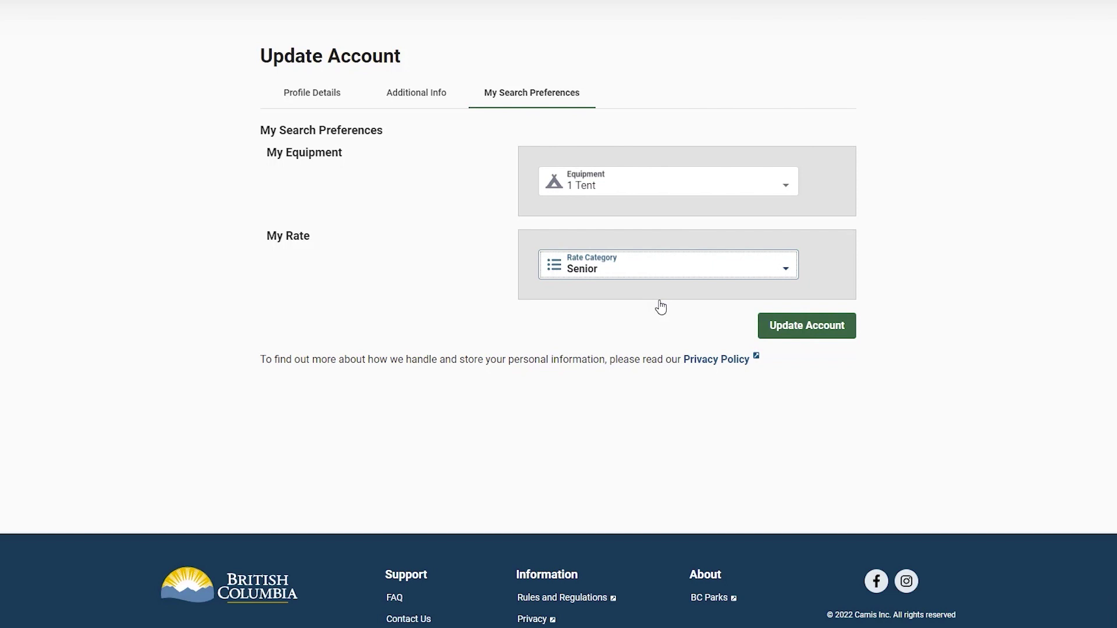
left_click(787, 330)
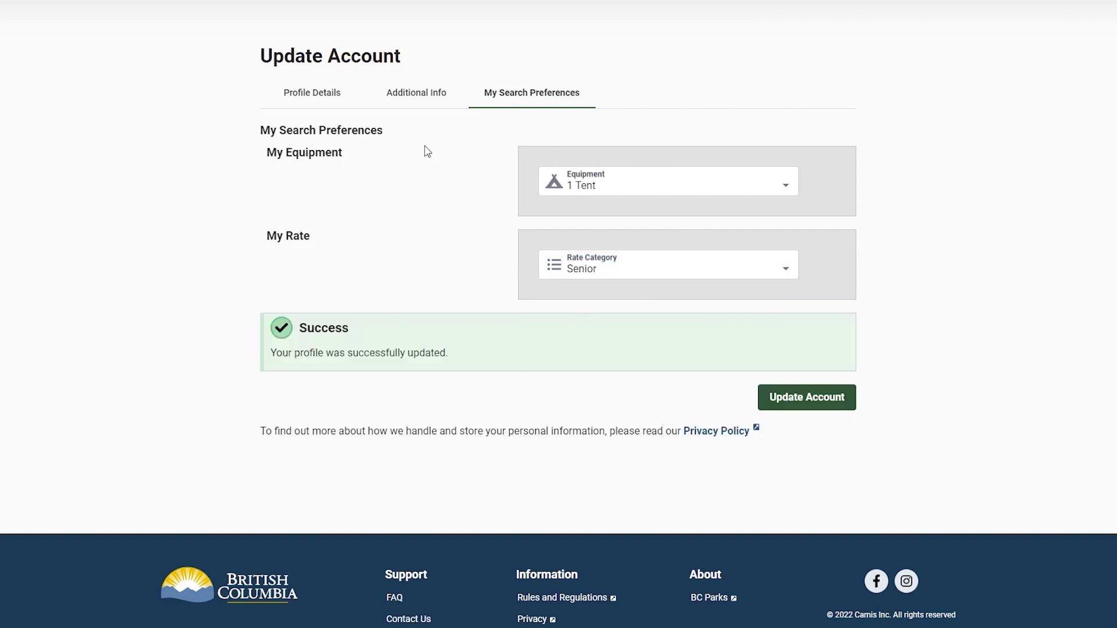
left_click(416, 98)
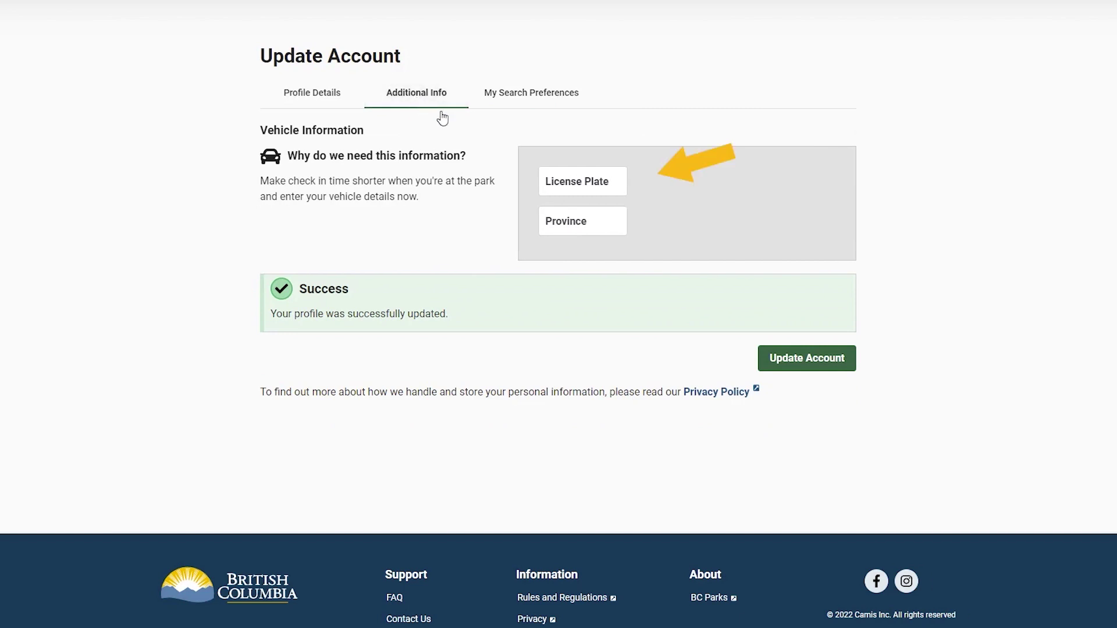
Enter vehicle licence plate CARS 123 and province BC
left_click(574, 179)
type("CARS")
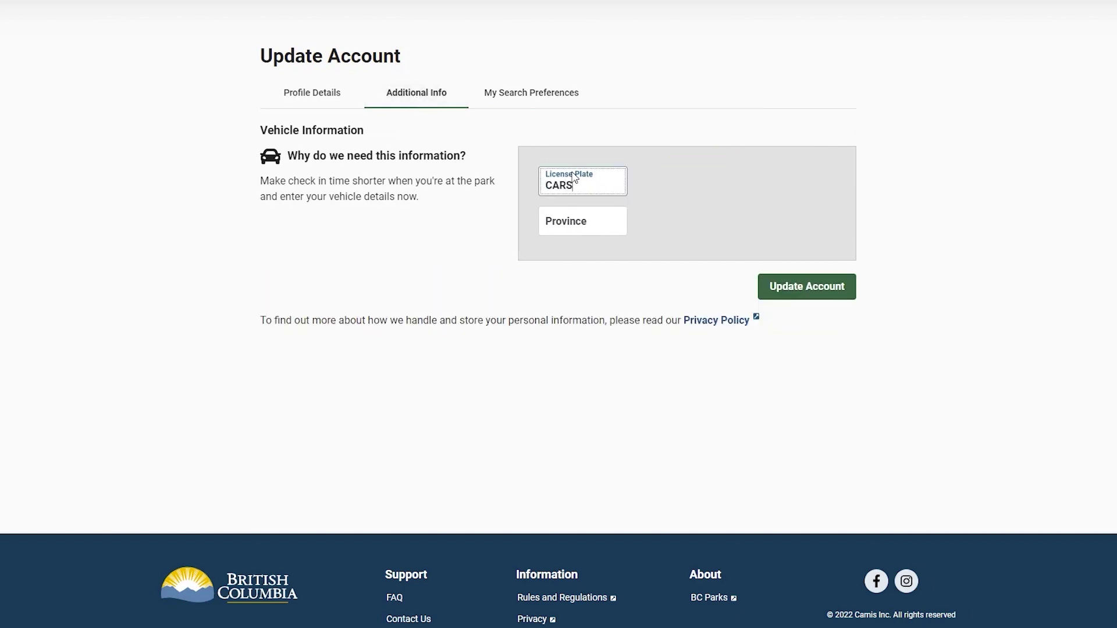
type(" 123")
left_click(552, 217)
type("BC")
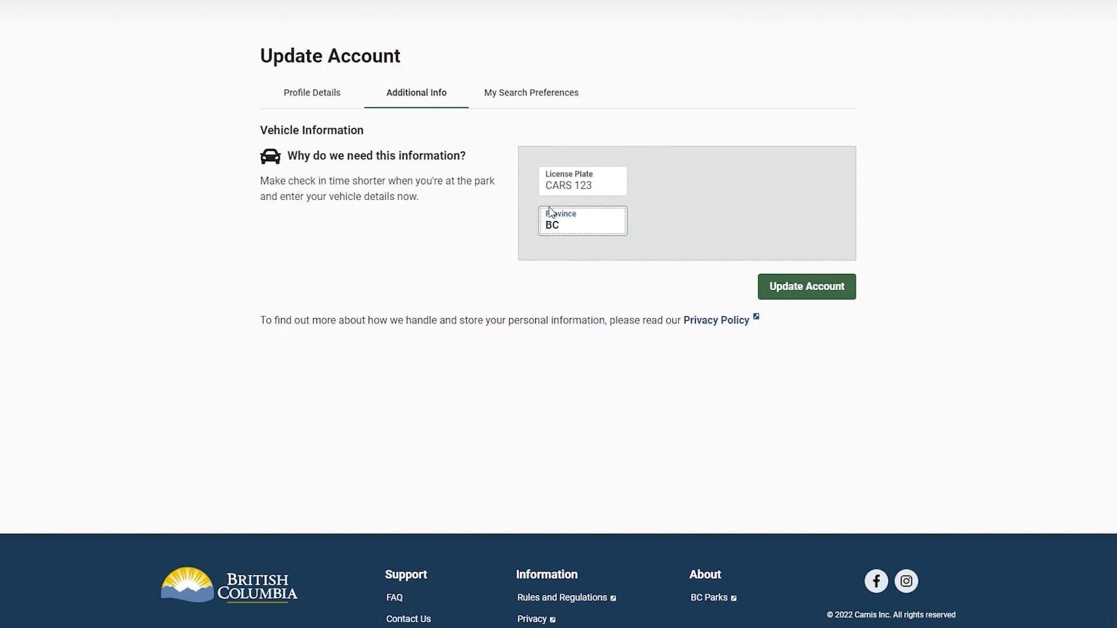
Save the CARS 123 BC vehicle information to the account
left_click(802, 288)
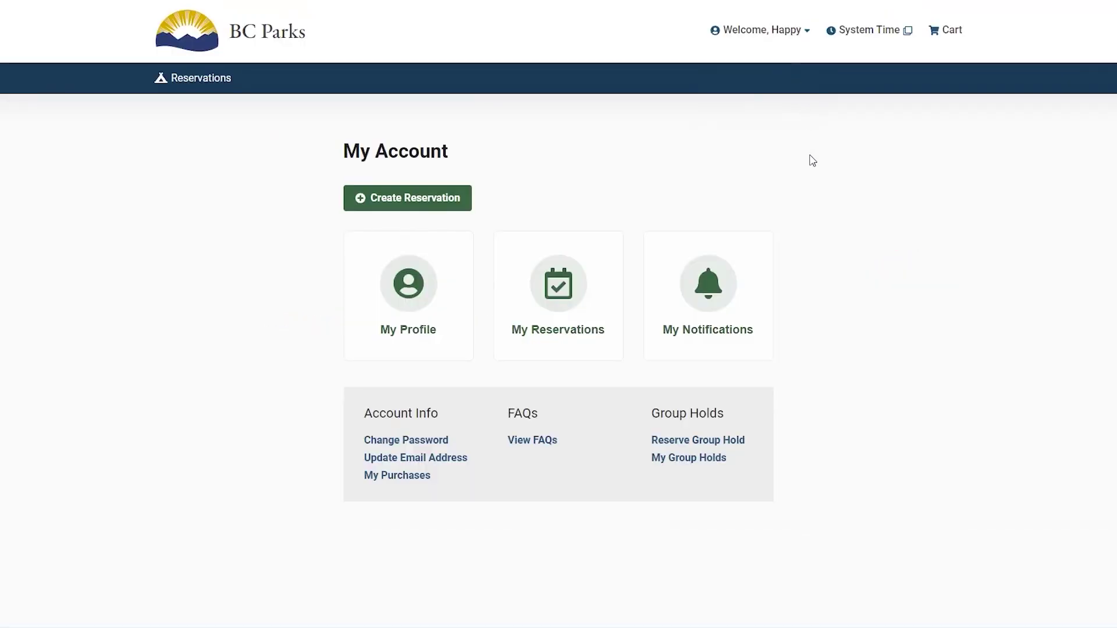